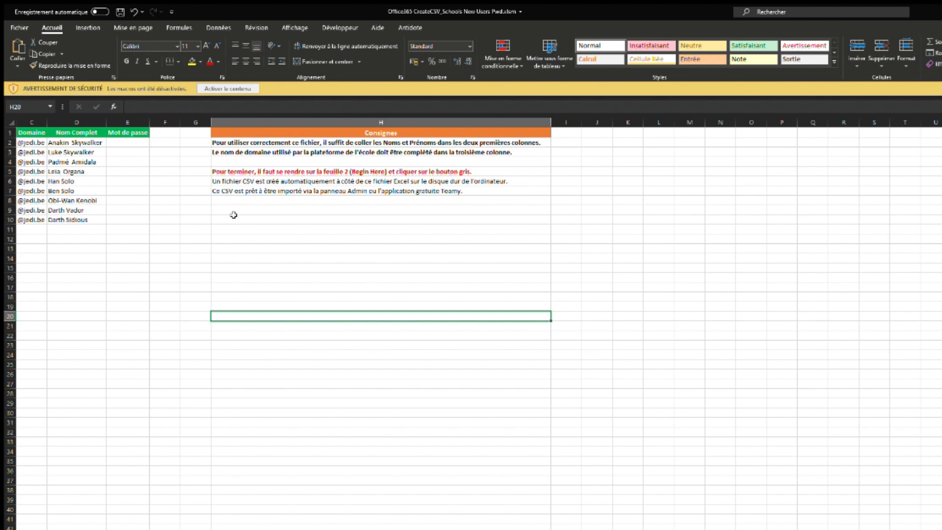
Enable the workbook's macro content and bring the Nom Elève and Prénom Elève columns into view.
left_click(214, 89)
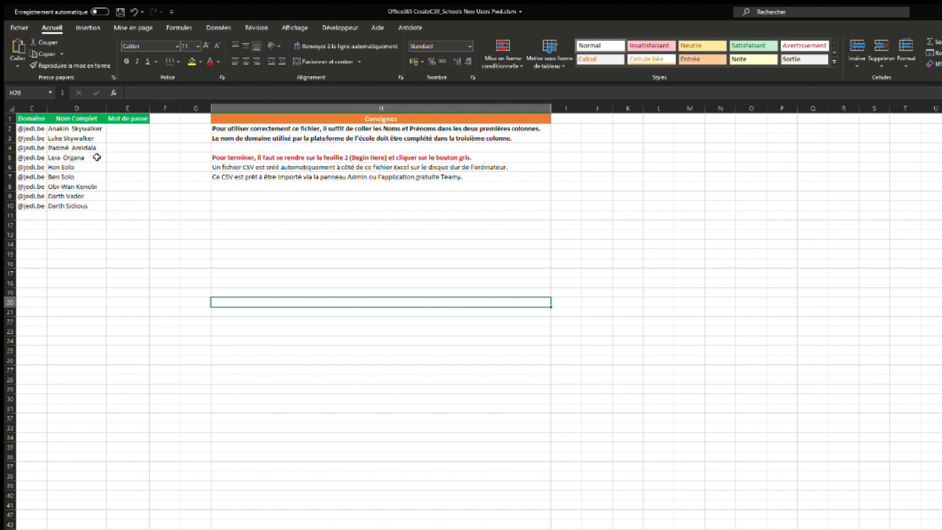
left_click_drag(36, 128, 38, 208)
left_click(93, 235)
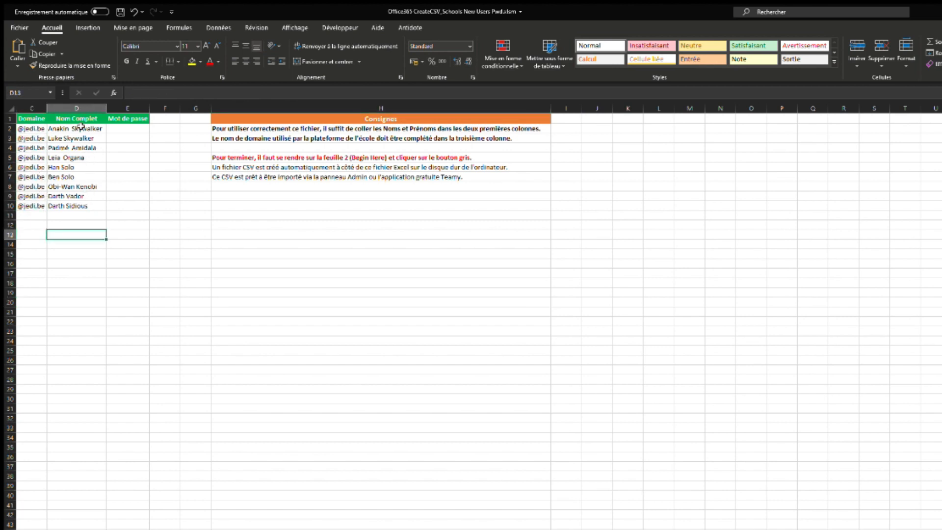
scroll(108, 193, "left", 2)
left_click_drag(93, 129, 81, 206)
left_click_drag(47, 128, 54, 206)
left_click(133, 130)
left_click(74, 130)
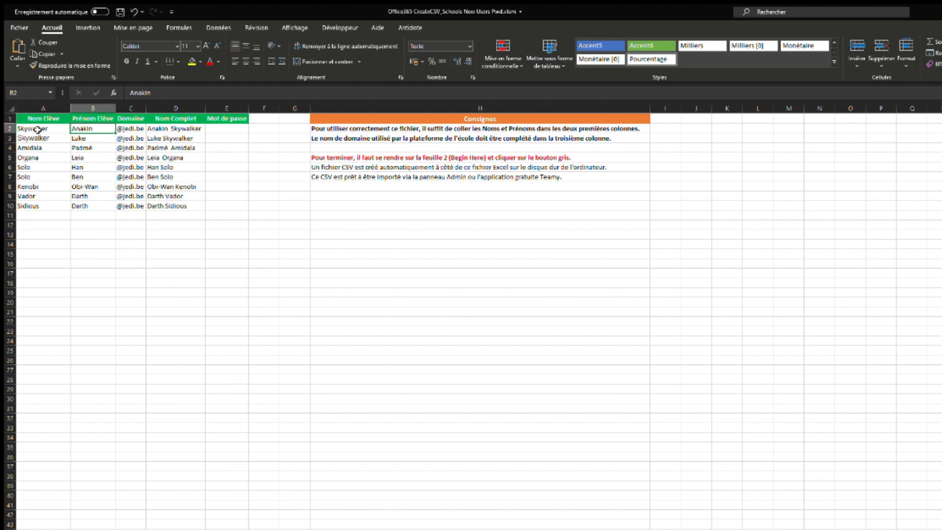
left_click(37, 130)
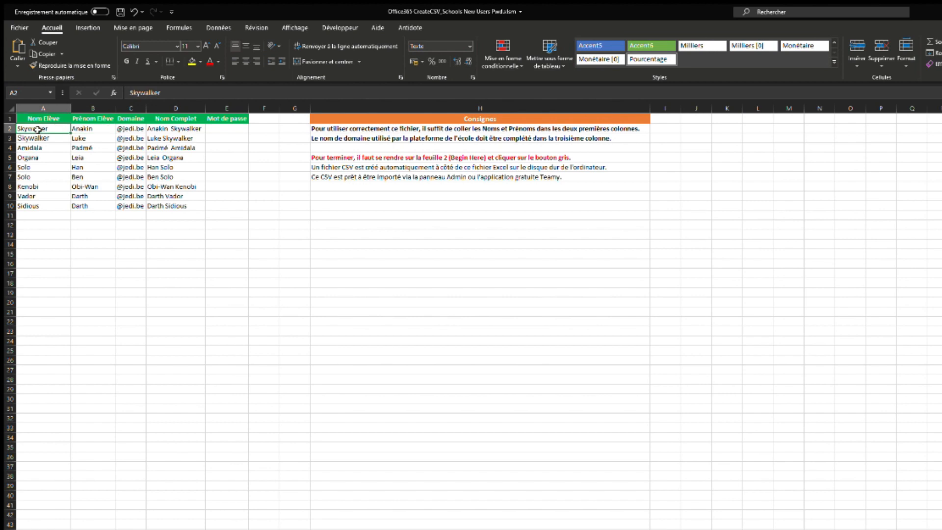
left_click_drag(227, 129, 226, 208)
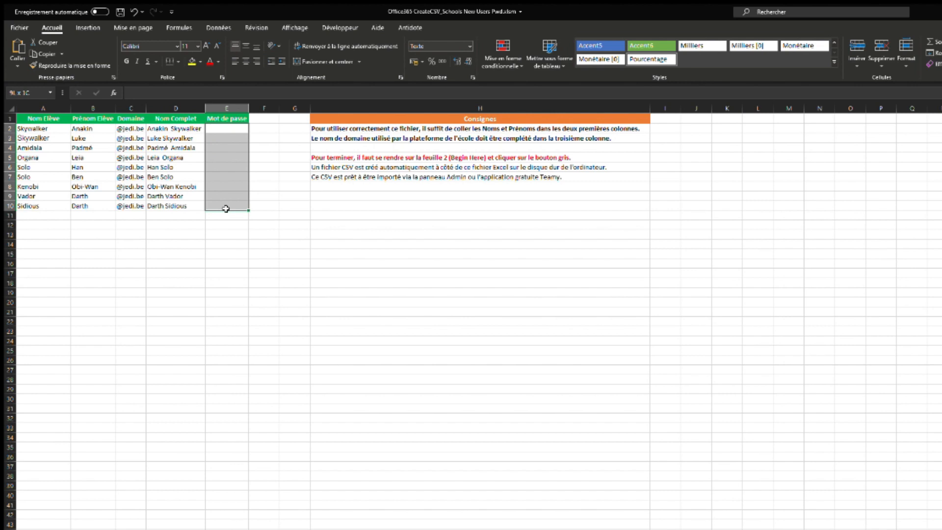
left_click_drag(226, 209, 227, 210)
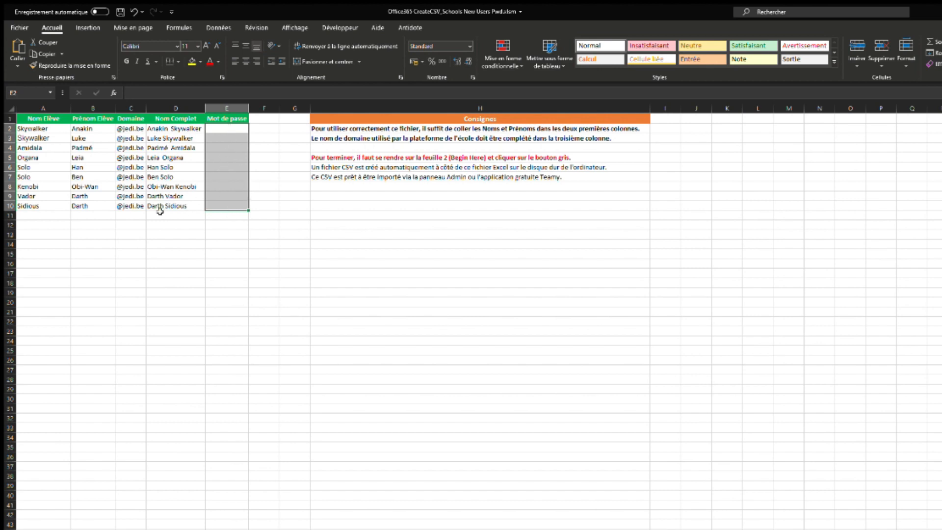
left_click(60, 131)
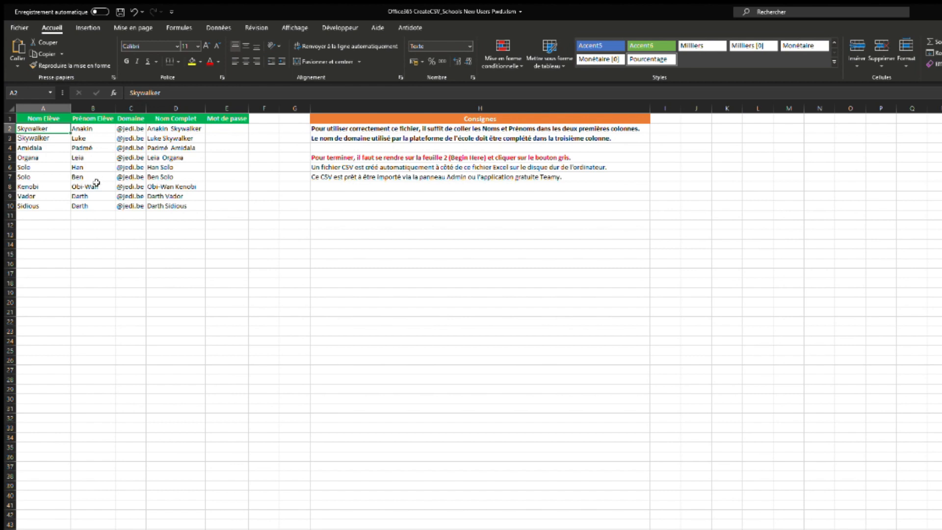
Check the name columns and widen the Domaine column C.
left_click_drag(51, 134, 34, 206)
left_click_drag(90, 129, 88, 206)
left_click(133, 129)
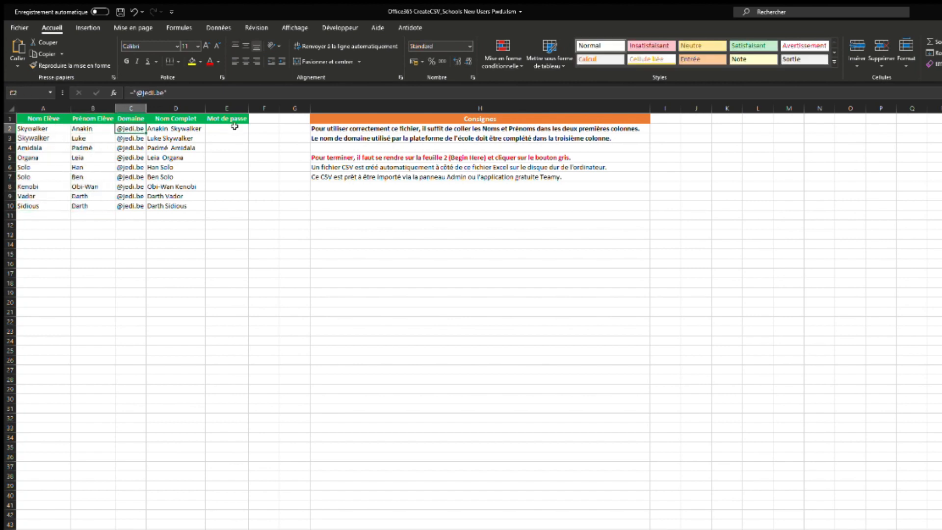
left_click_drag(146, 108, 175, 108)
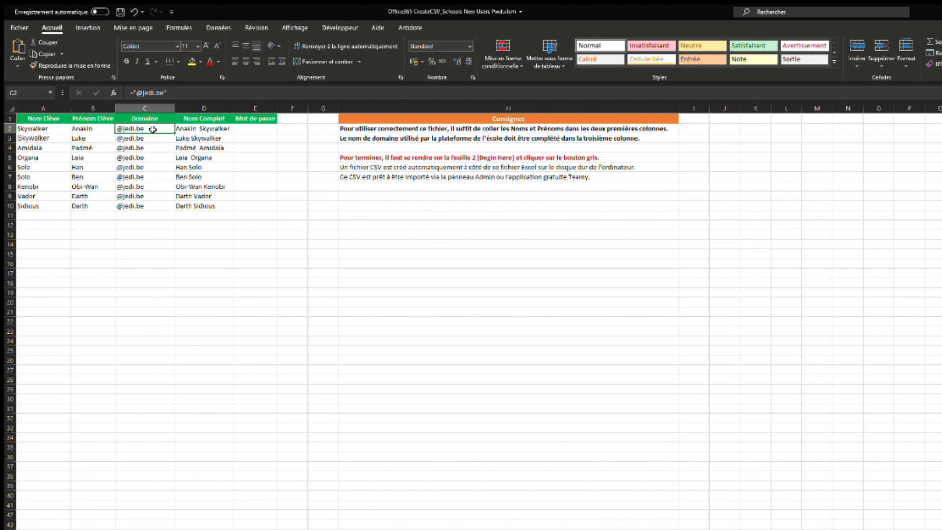
Change the domain in C2 from jedi.be to mcin.be.
double_click(150, 128)
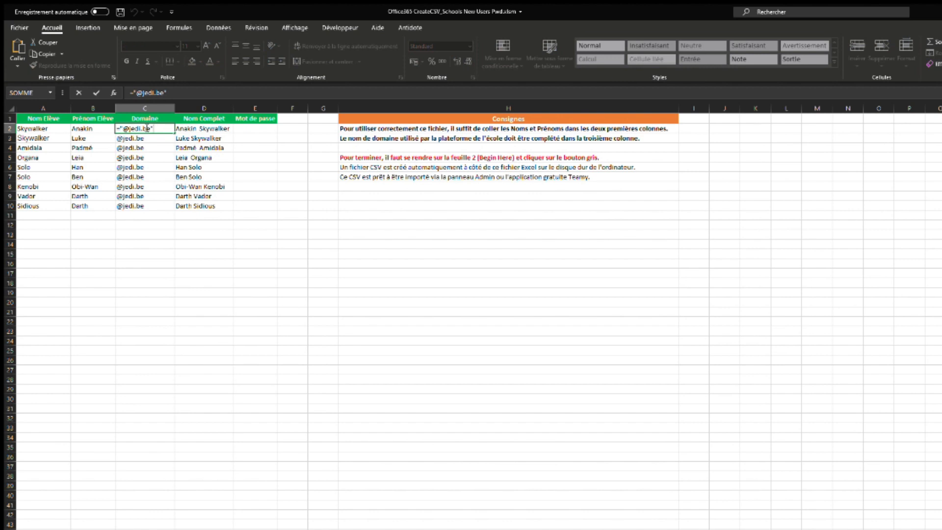
left_click_drag(150, 129, 128, 128)
type("mcin.be")
key("Return")
left_click(155, 129)
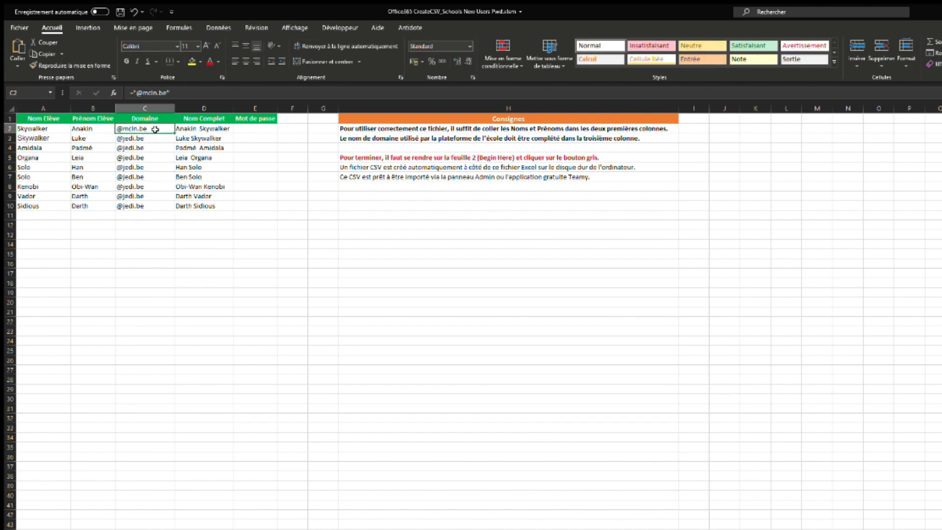
left_click_drag(175, 130, 171, 213)
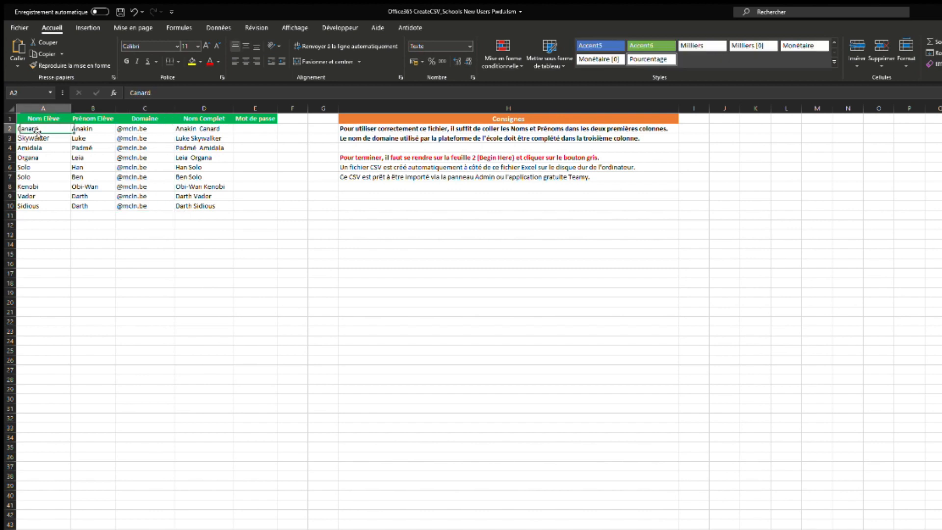
left_click_drag(70, 132, 44, 204)
key("Delete")
left_click_drag(79, 157, 208, 211)
key("Delete")
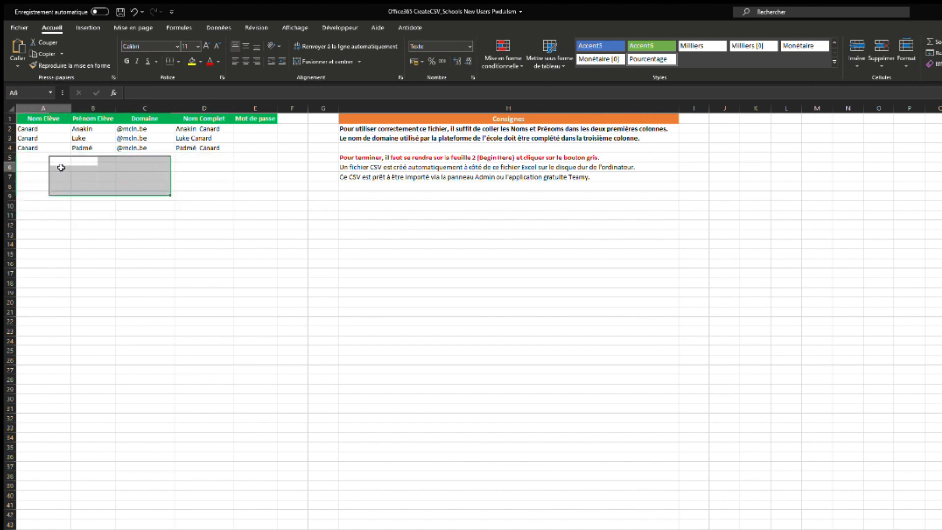
left_click(60, 167)
Replace the first names in B2:B4 with Riri, Fifi and Loulou.
double_click(101, 128)
left_click_drag(102, 128, 64, 129)
type("Riri")
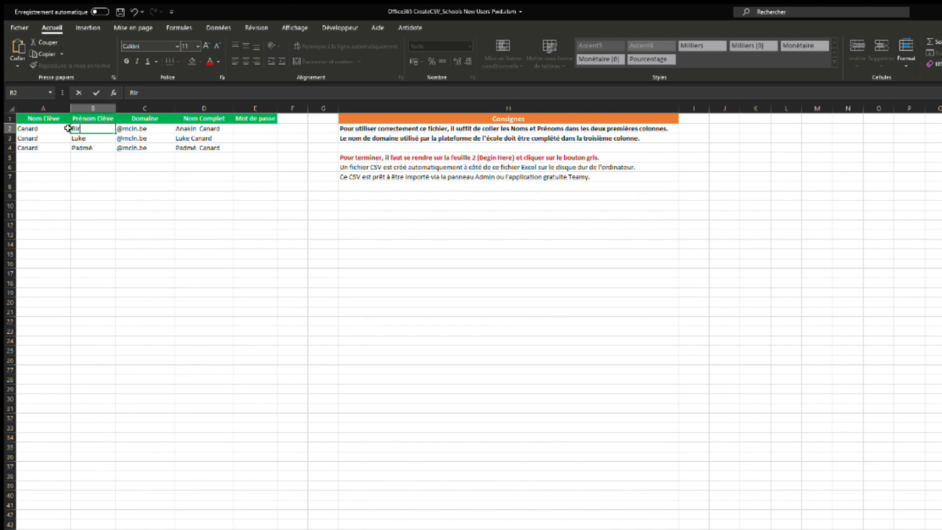
key("Return")
double_click(80, 139)
double_click(80, 139)
type("Fifi")
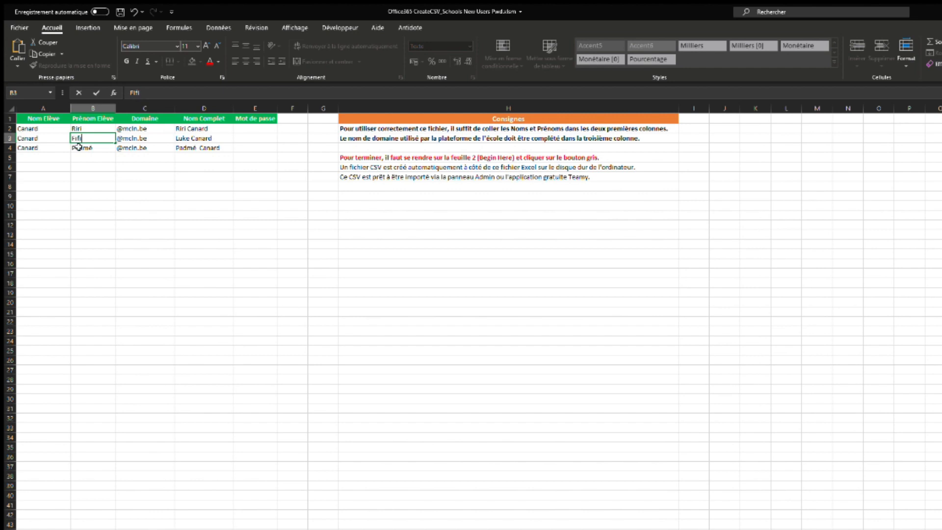
key("Return")
double_click(80, 148)
double_click(80, 148)
type("Loulou")
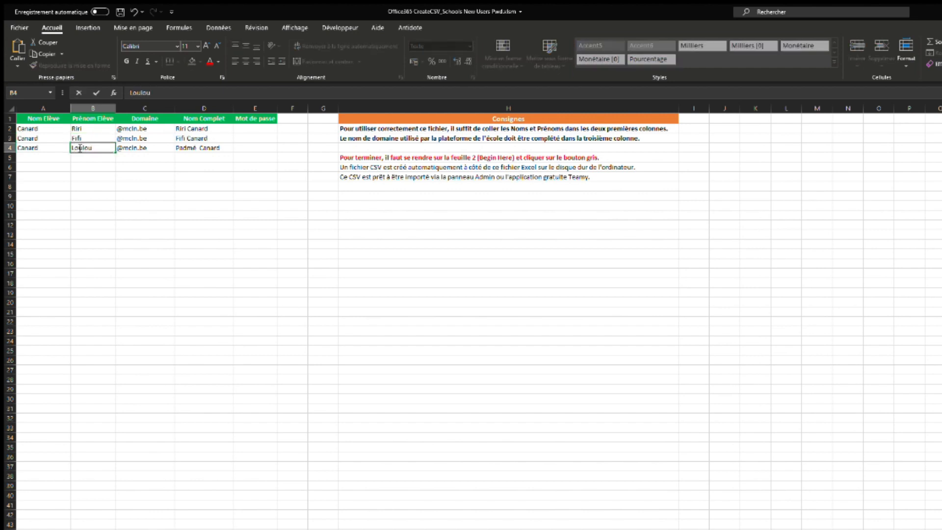
left_click(137, 185)
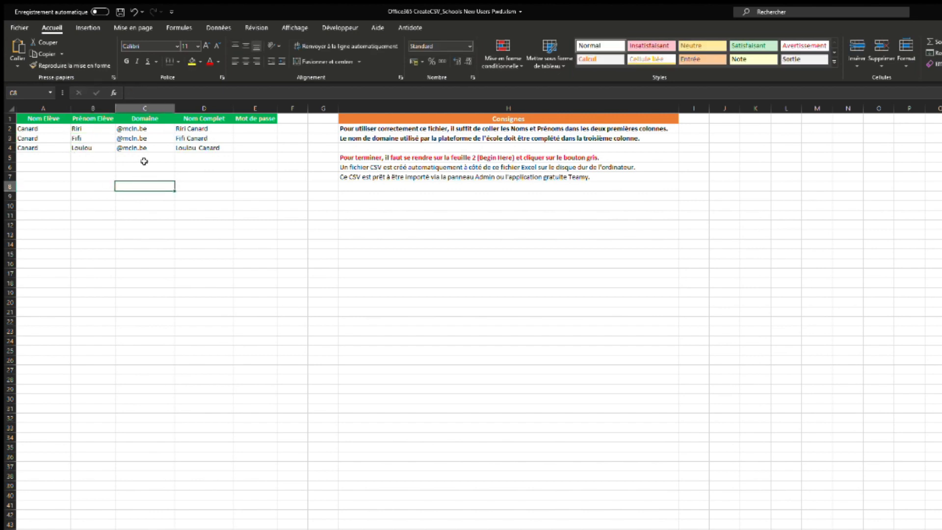
Check the three Canard last names, domains and full-name formulas.
left_click_drag(34, 128, 88, 147)
left_click_drag(153, 128, 158, 148)
left_click_drag(203, 129, 208, 154)
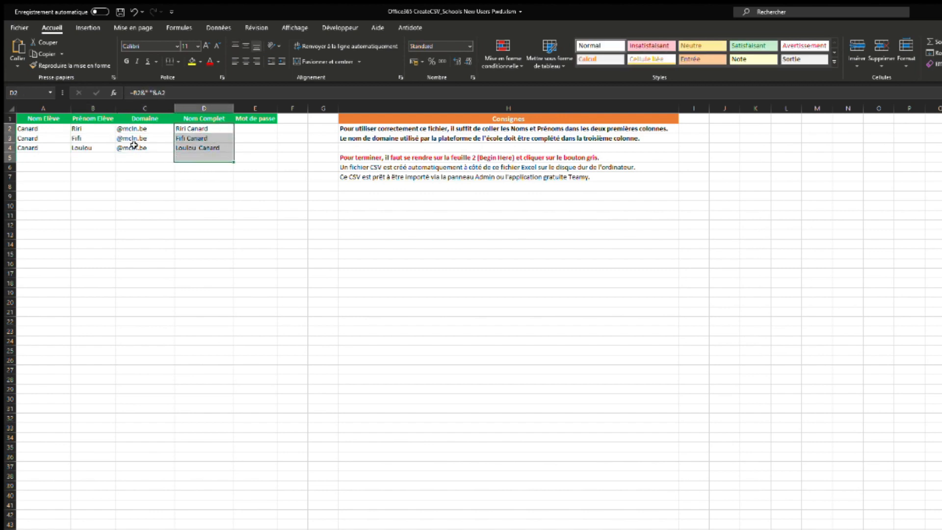
Enter the shared default password in E2 and fill it down to E4.
double_click(262, 128)
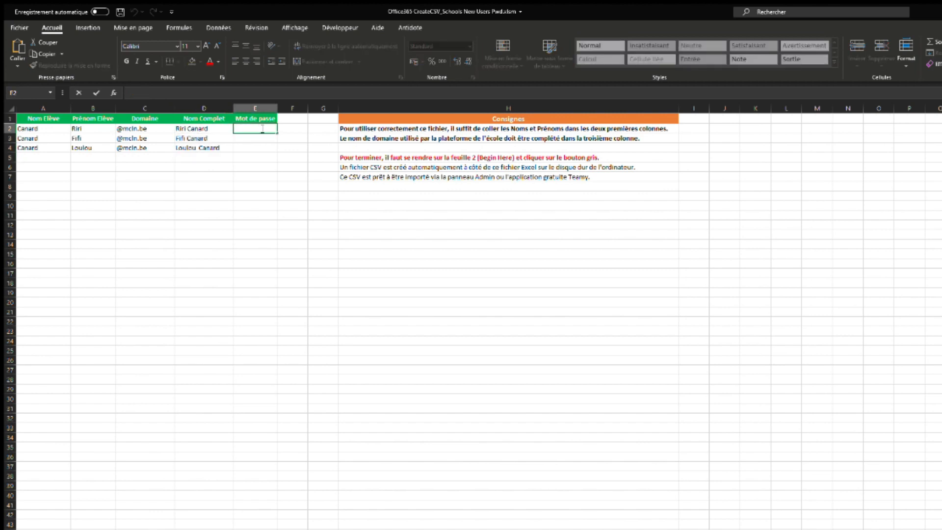
type("P@ssw0rd")
left_click(281, 140)
left_click(273, 131)
left_click_drag(277, 133, 279, 153)
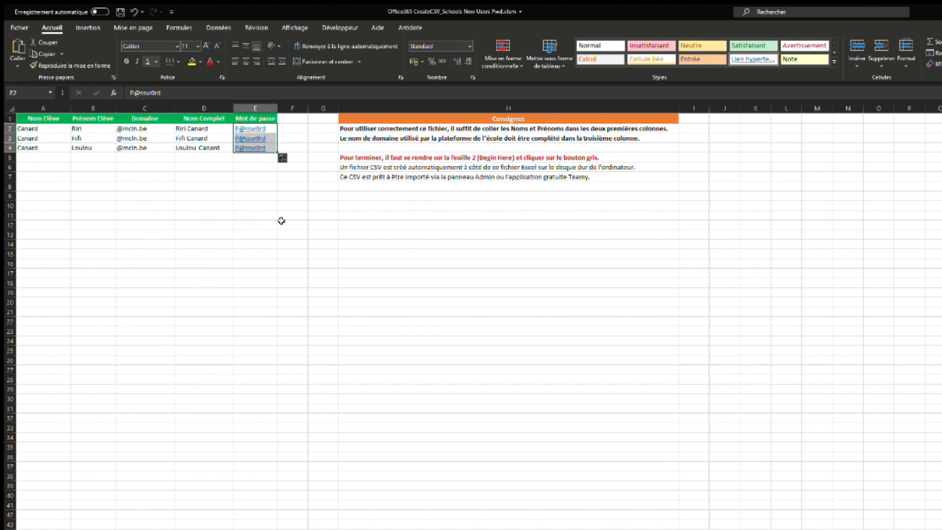
left_click(267, 208)
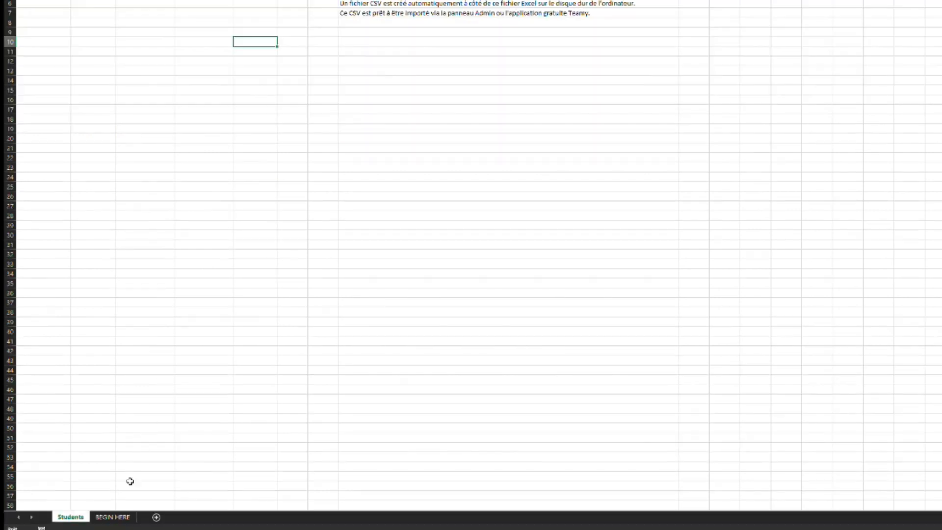
Switch to the BEGIN HERE sheet.
left_click(113, 518)
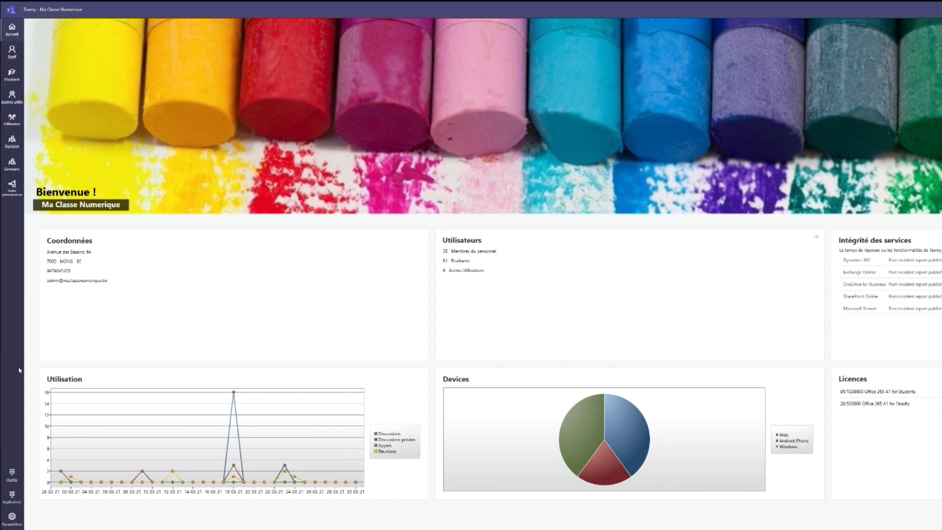
Go to the Outils page and start the Staff import.
left_click(16, 477)
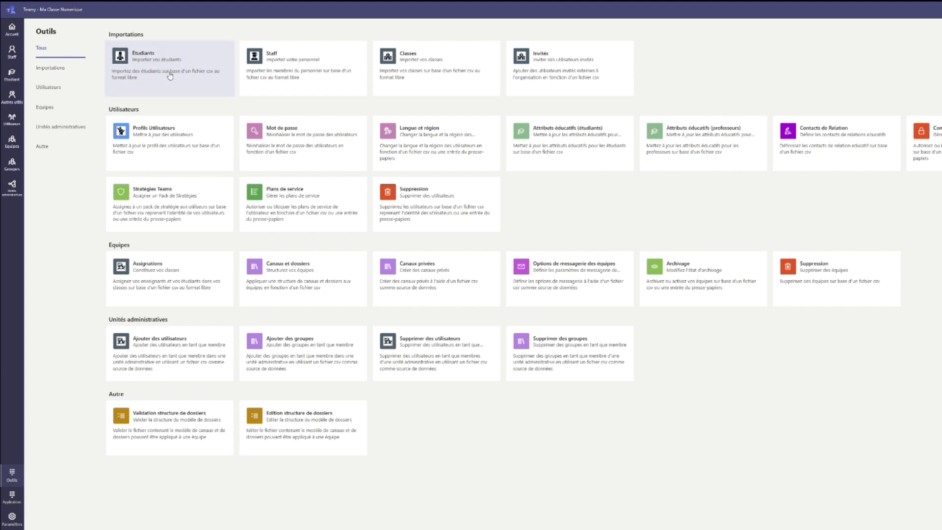
left_click(313, 74)
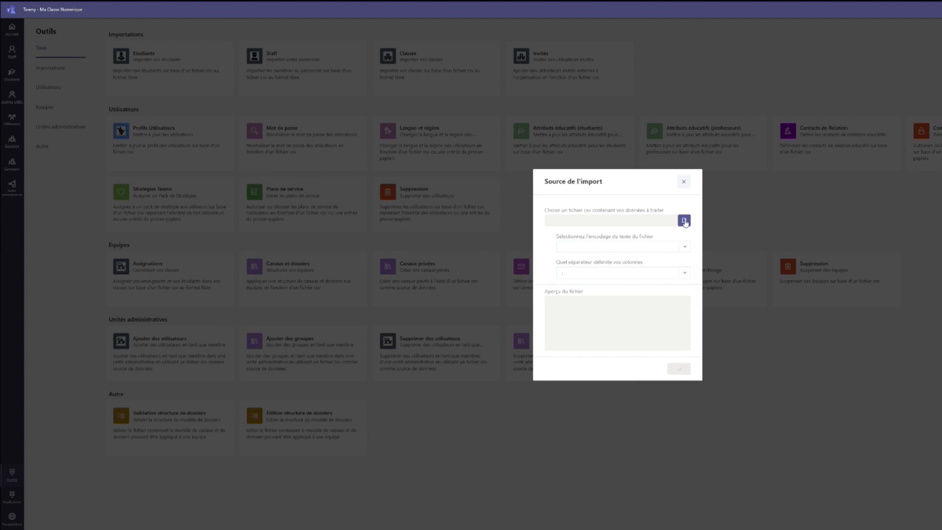
Load student.csv with UTF7 encoding as the Staff import source.
left_click(682, 222)
double_click(111, 57)
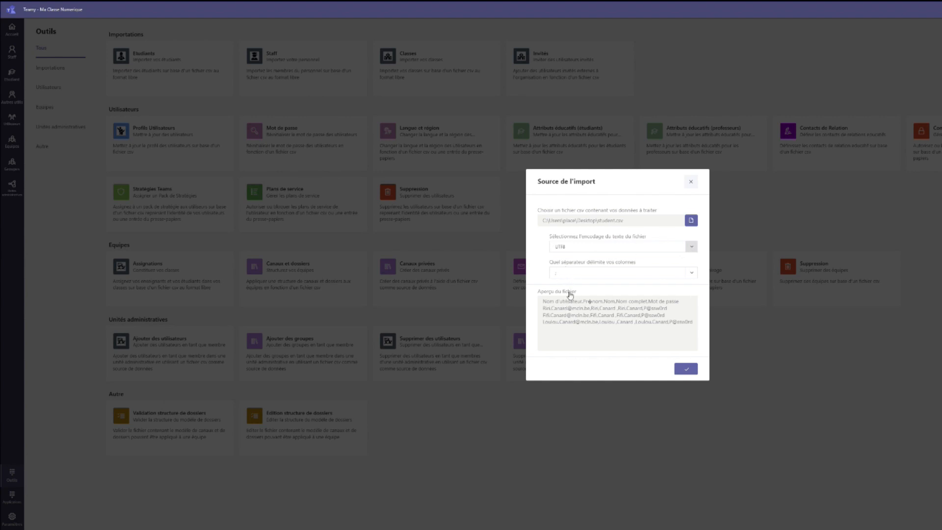
left_click(569, 272)
left_click(686, 368)
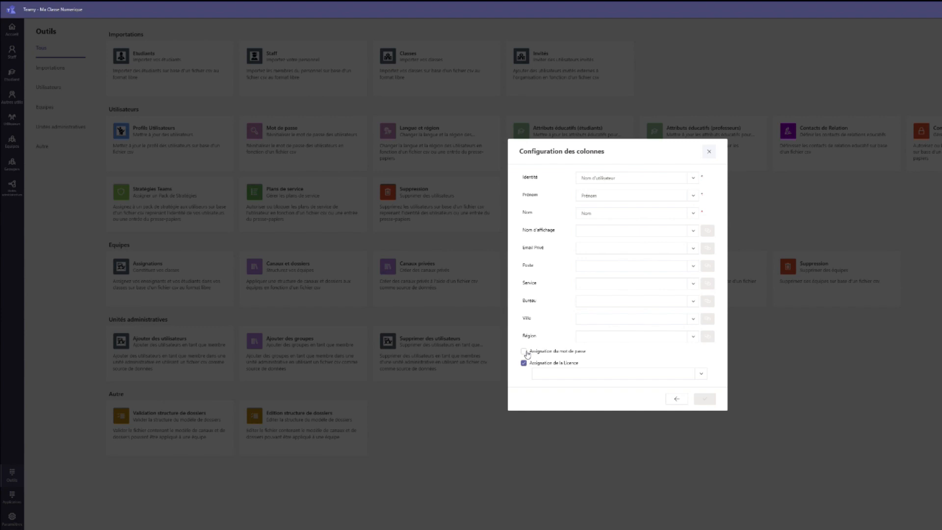
Assign passwords from Mot de passe, use Nom complet as display name, and confirm the mapping.
left_click(524, 352)
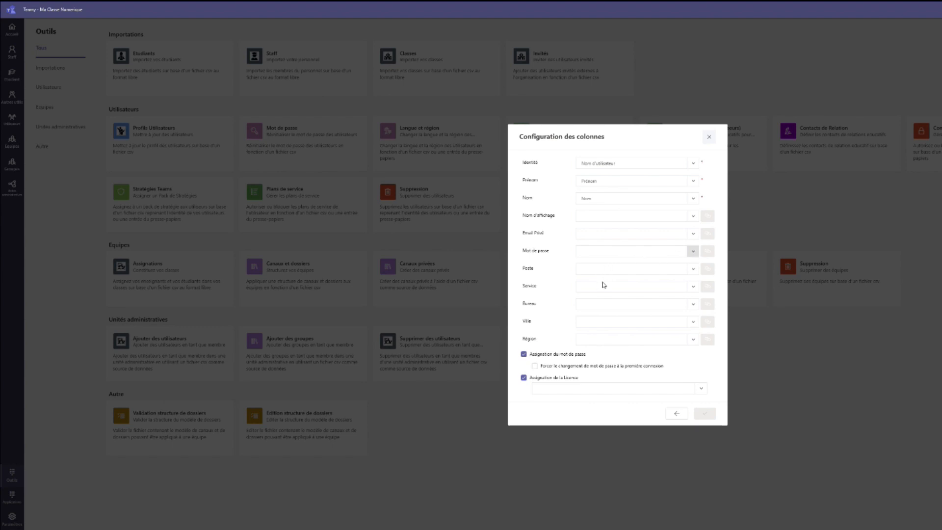
left_click(598, 300)
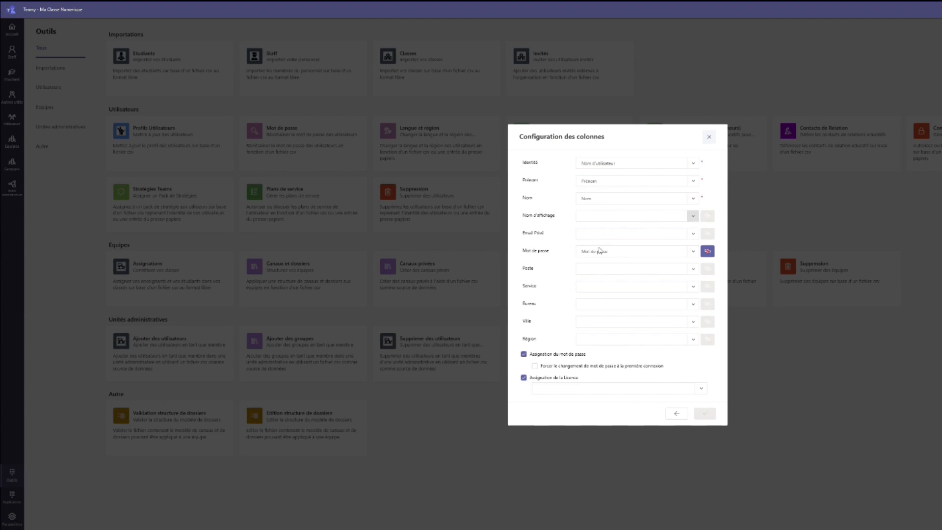
left_click(602, 266)
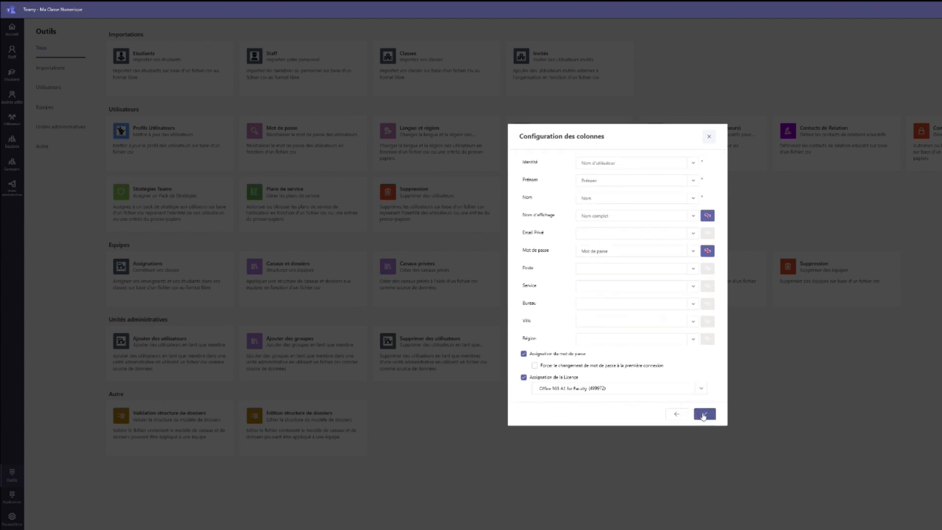
left_click(703, 414)
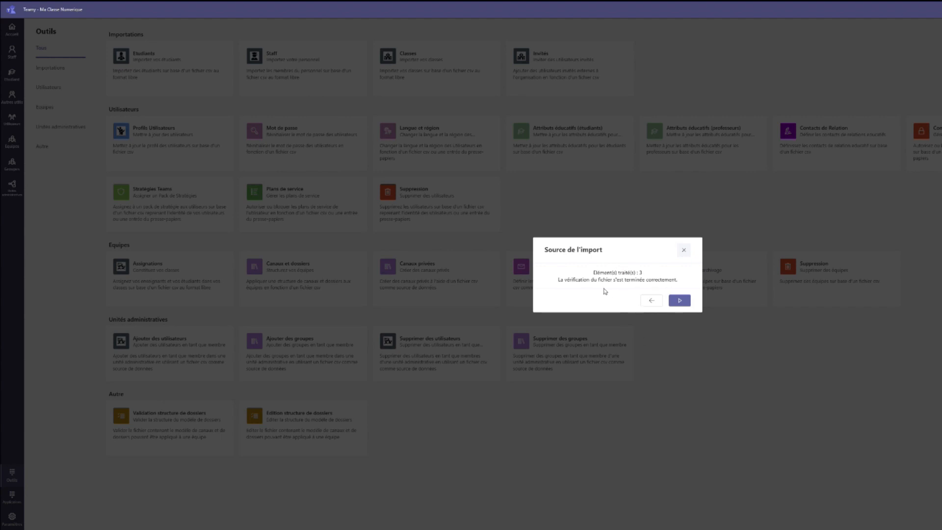
Start importing the three verified users.
left_click(678, 300)
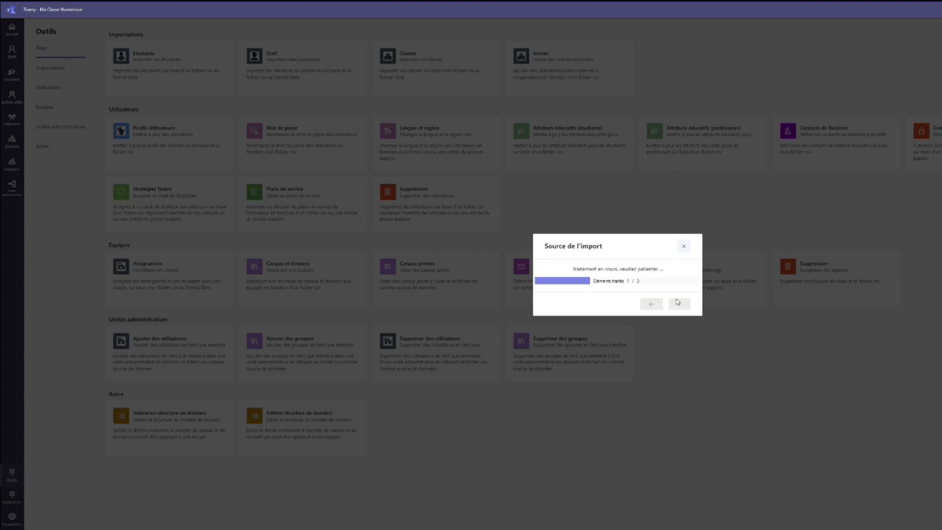